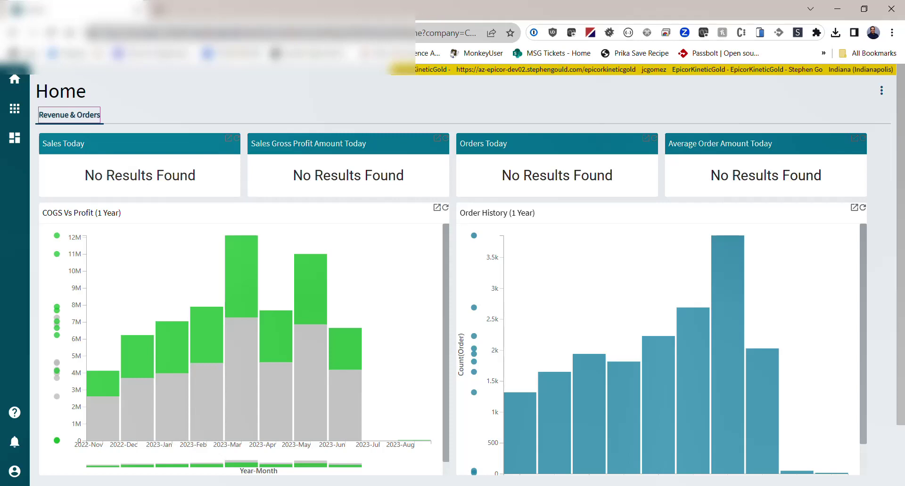
- Open Chrome DevTools with F12 and show the Kinetic UX Trace Utility panel
key("F12")
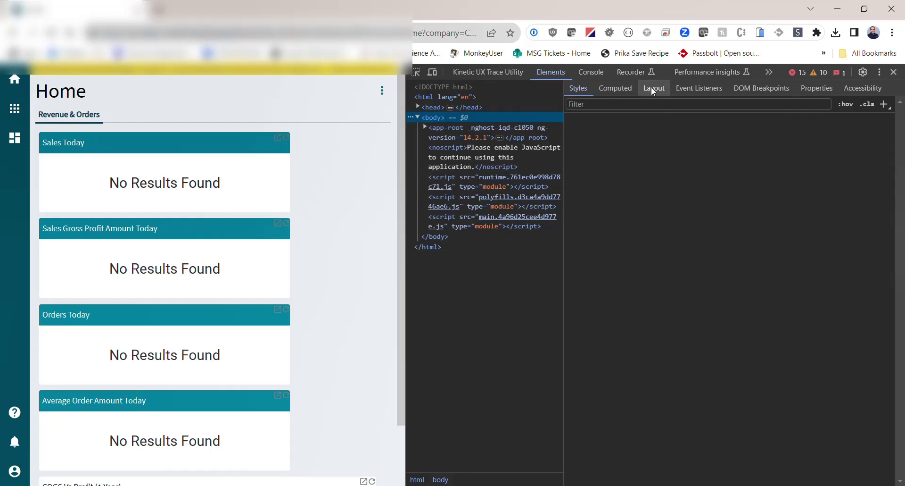
left_click(493, 74)
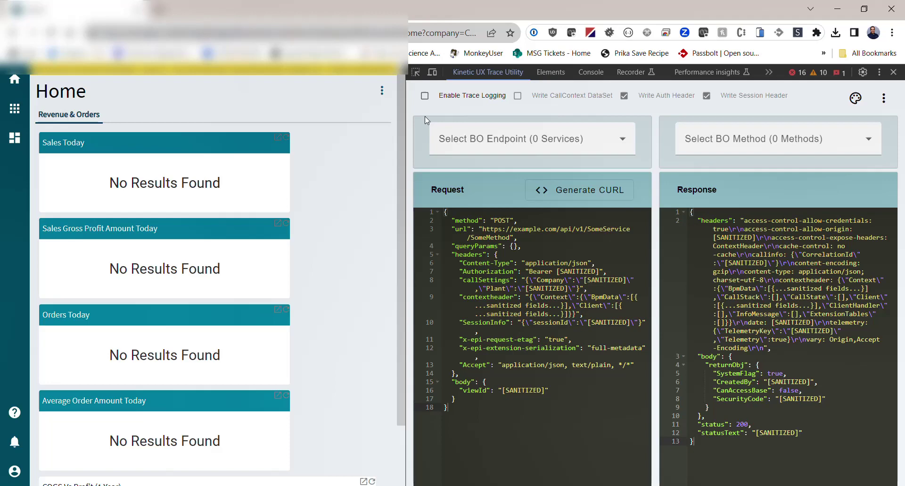
- Enable Trace Logging and accept the prompt to refresh the Kinetic Home page
left_click(424, 96)
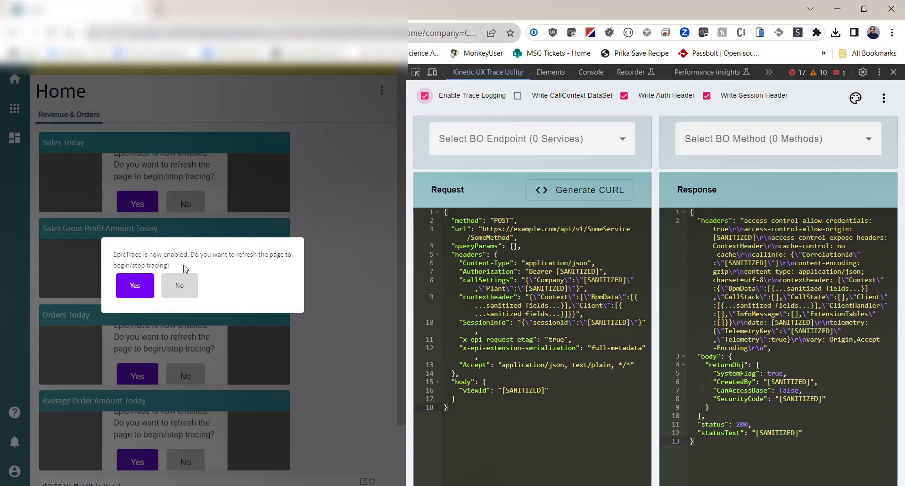
left_click(141, 289)
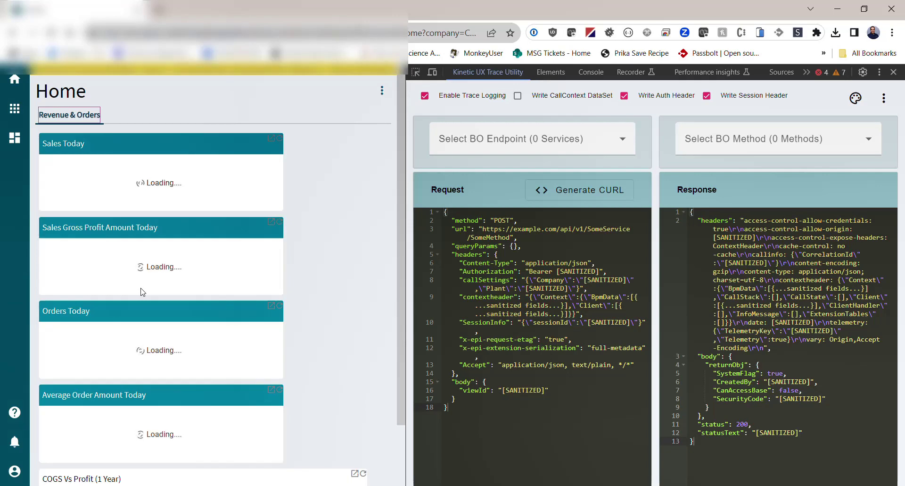
- Uncheck Write Auth Header and Write Session Header, then browse the traced endpoint list
left_click(624, 98)
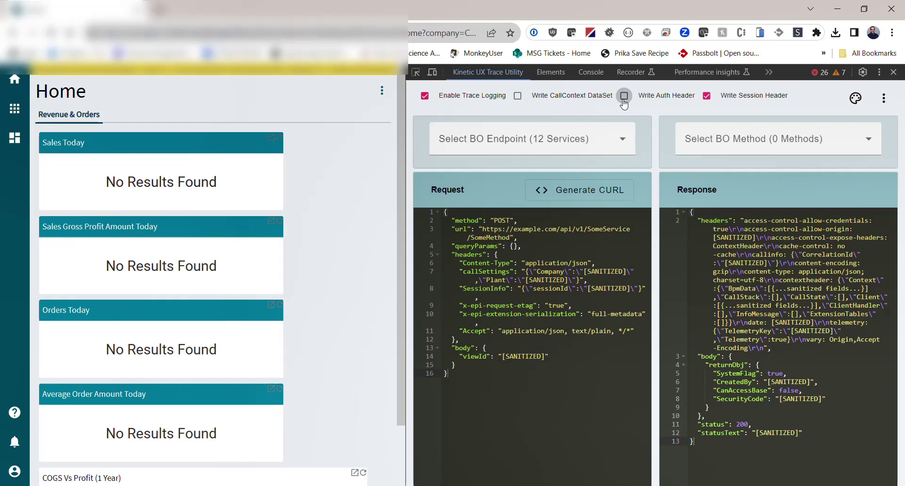
left_click(750, 95)
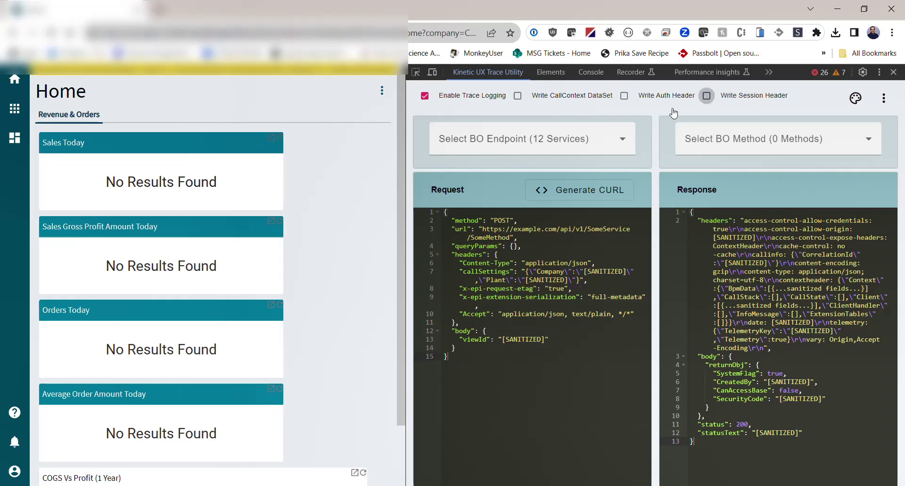
left_click(561, 141)
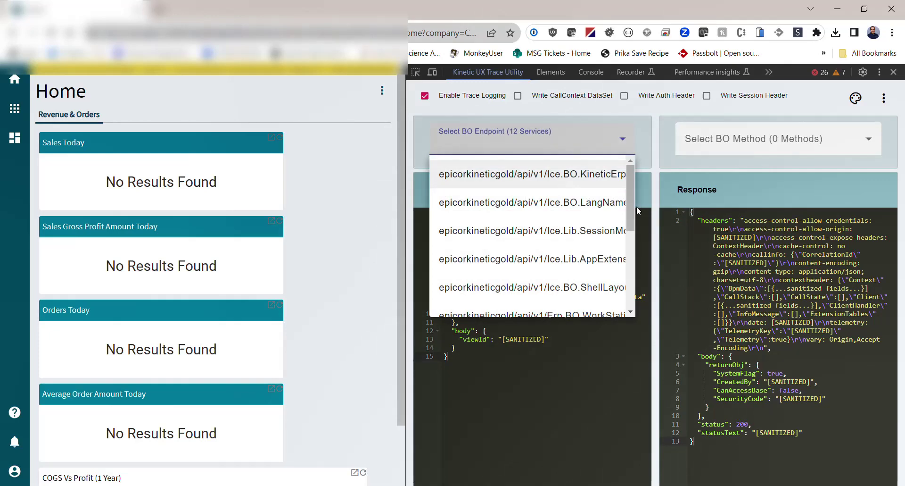
scroll(631, 246, "down", 1)
scroll(631, 246, "down", 3)
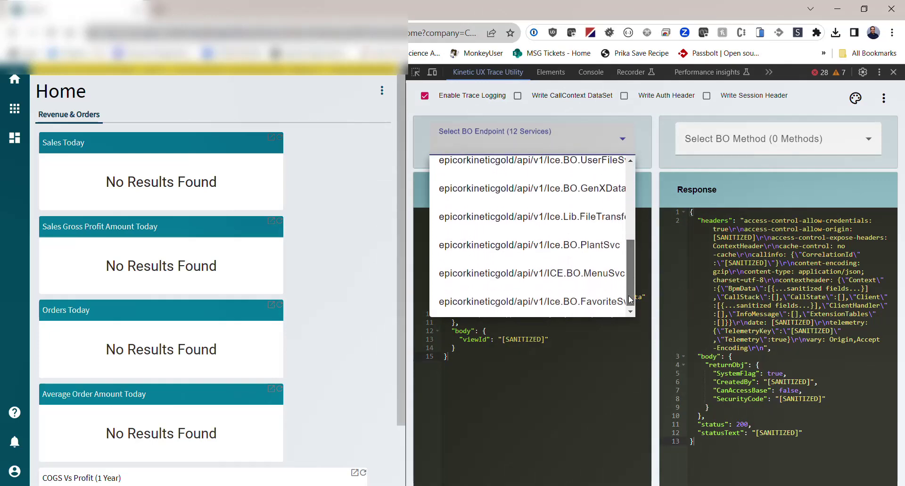
scroll(632, 246, "up", 5)
- Search the Kinetic menu for 'abc', open ABC Code, and open code A
left_click(16, 108)
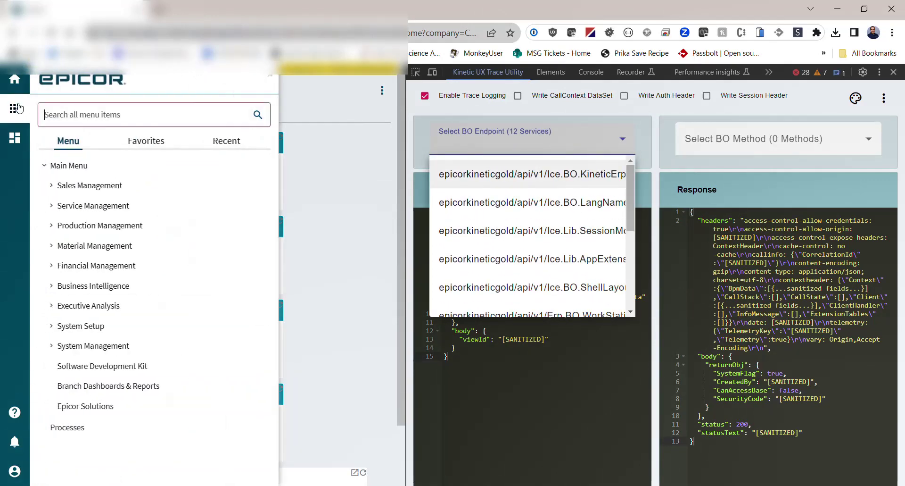
type("abc")
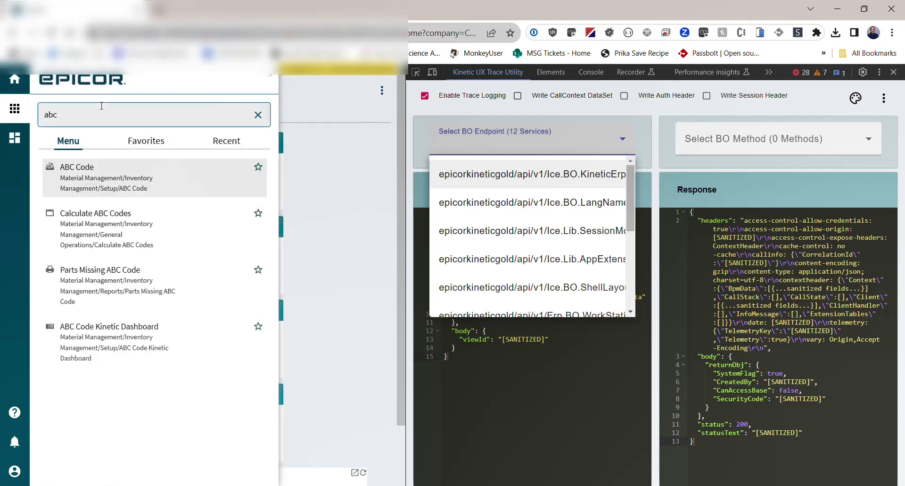
key("Return")
left_click(585, 110)
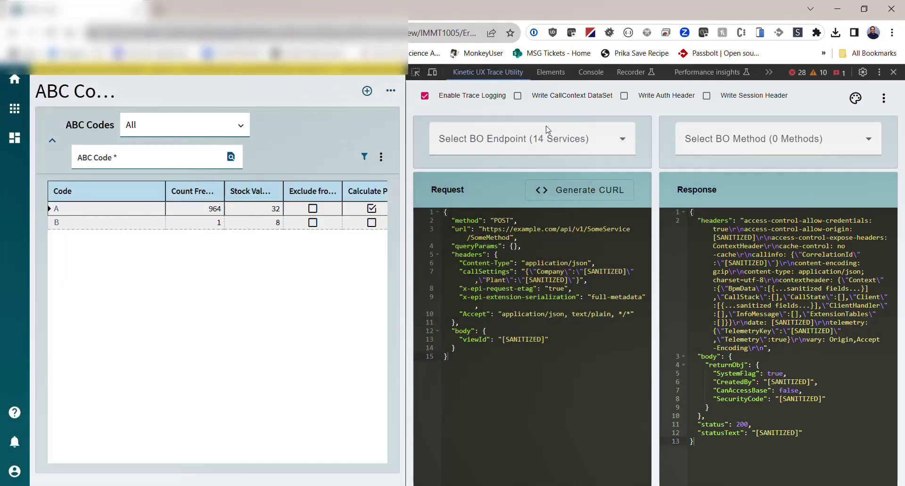
left_click(57, 208)
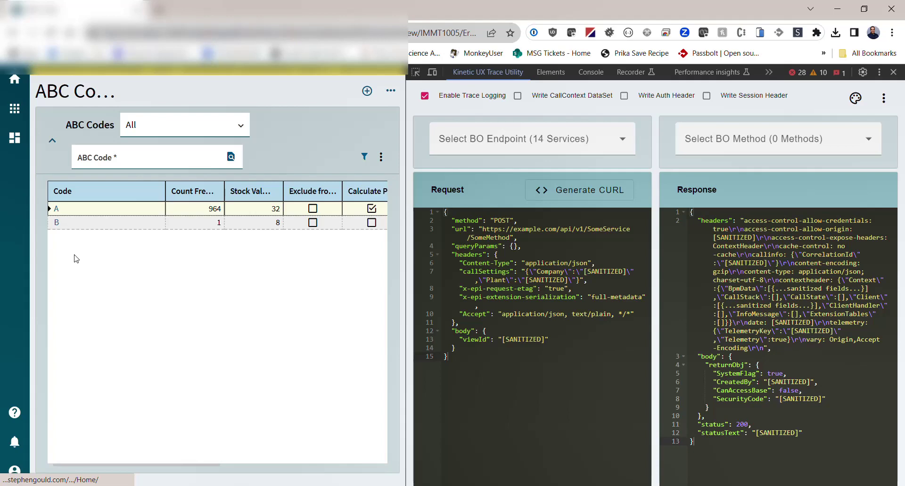
- Select the Erp.BO.ABCCodeSvc endpoint and its traced GetRows method
left_click(528, 139)
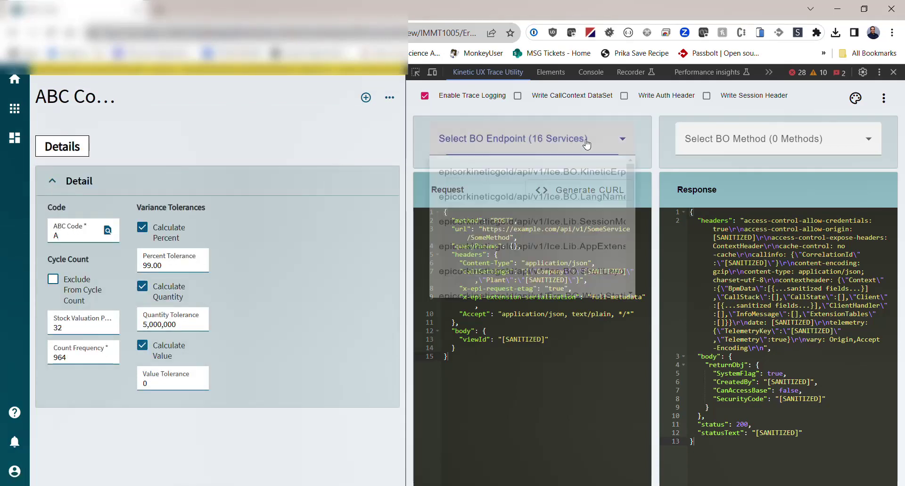
left_click_drag(627, 195, 630, 302)
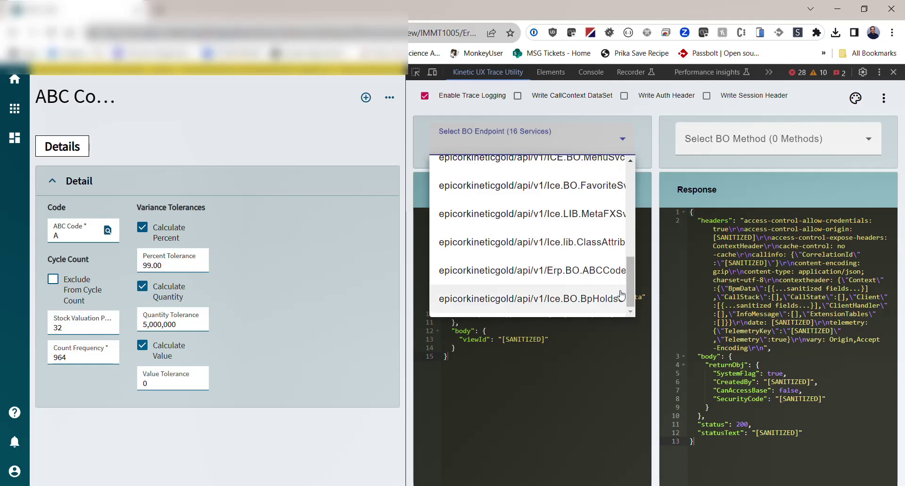
left_click(572, 265)
left_click(740, 157)
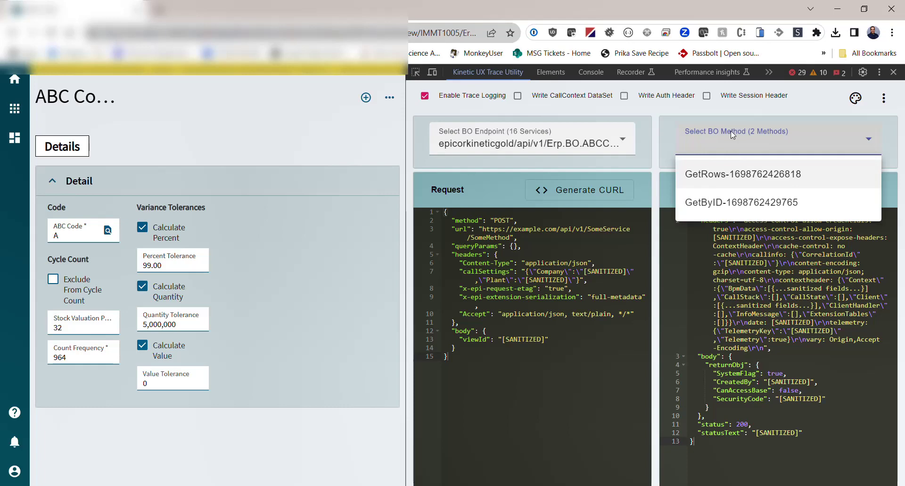
left_click(729, 176)
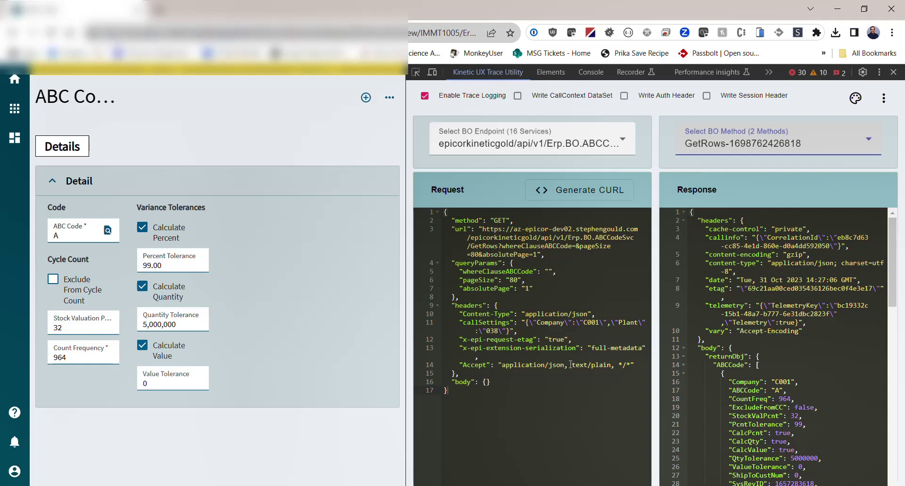
- Review the GetRows request and response, toggling Write CallContext DataSet on then off
left_click_drag(444, 390, 445, 211)
left_click(753, 287)
scroll(754, 285, "down", 15)
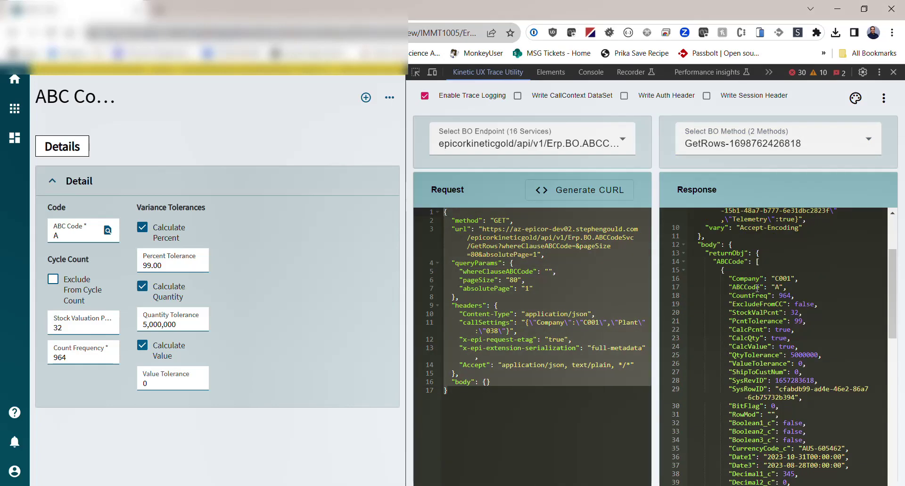
scroll(761, 284, "up", 15)
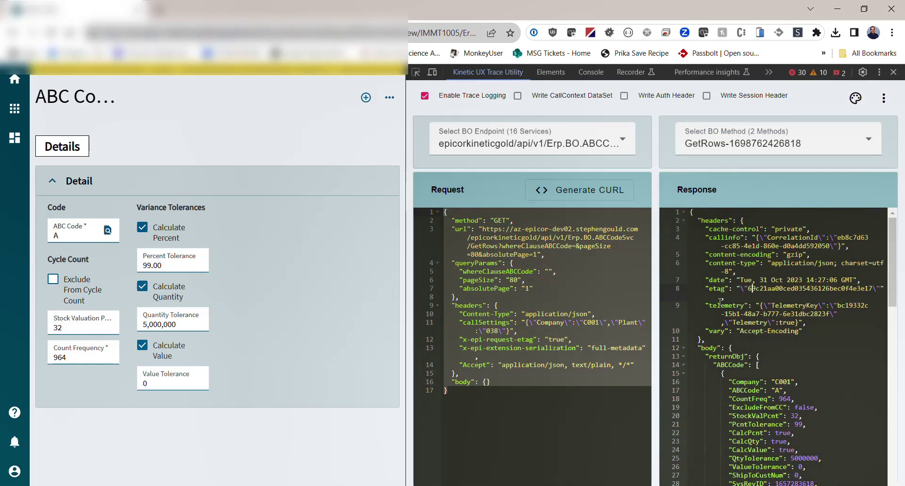
left_click(529, 382)
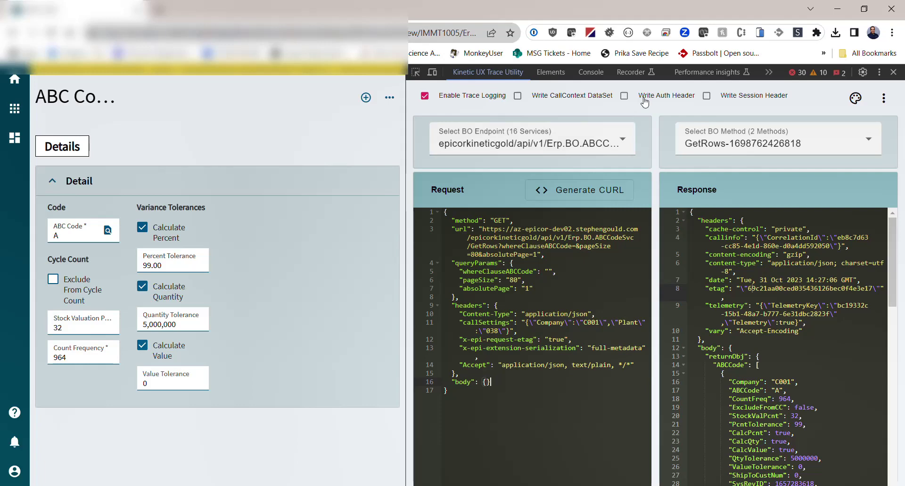
left_click(561, 96)
left_click(561, 96)
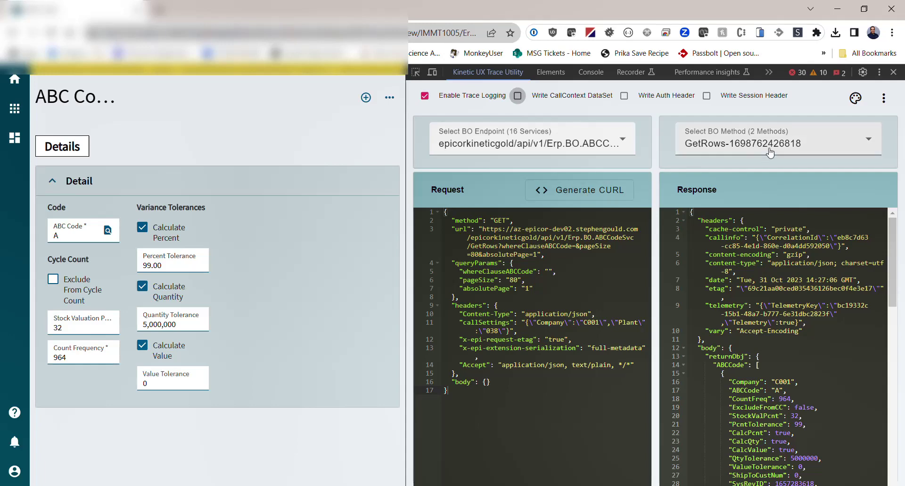
left_click(726, 144)
left_click(716, 201)
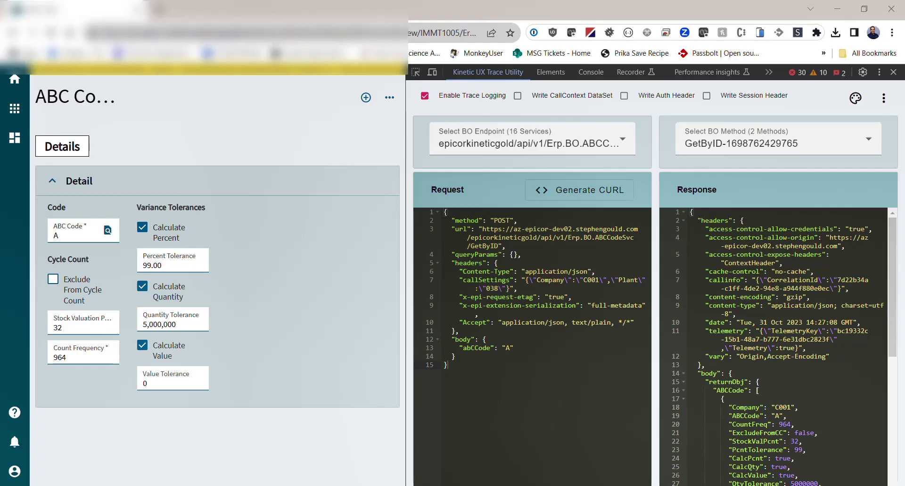
- Re-enable Write Auth Header, Write Session Header and Write CallContext DataSet
left_click(655, 101)
key("Tab")
key("space")
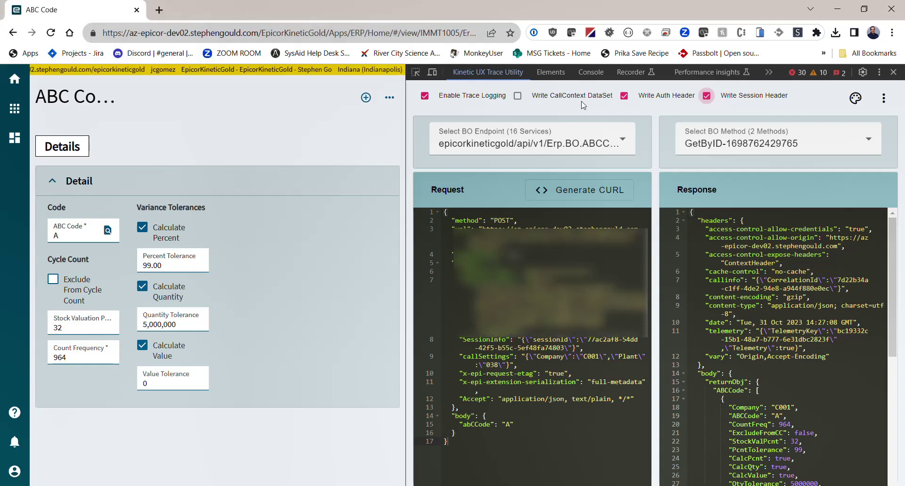
left_click(580, 101)
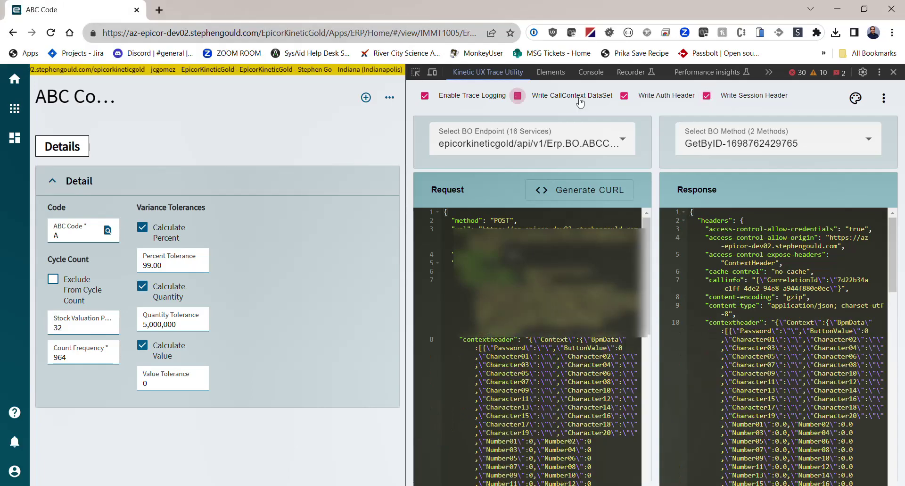
- Generate the cURL command for the GetByID call and copy it
left_click(584, 190)
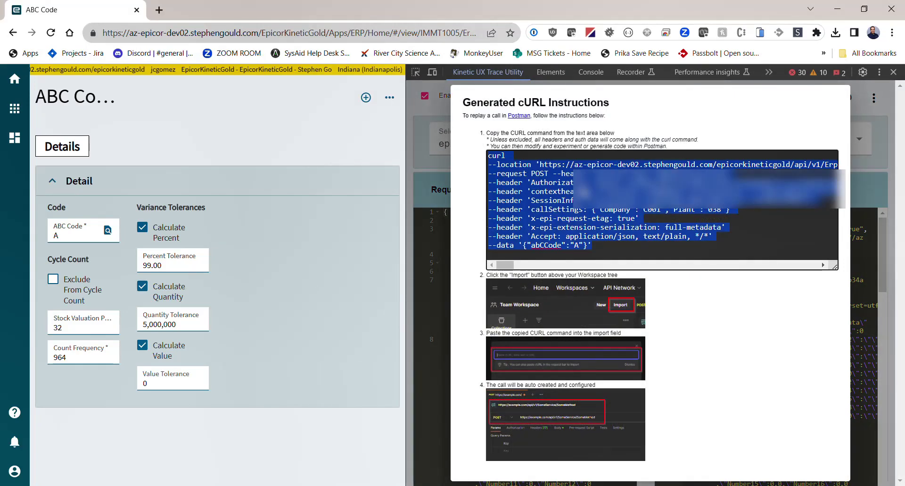
right_click(577, 180)
left_click(619, 228)
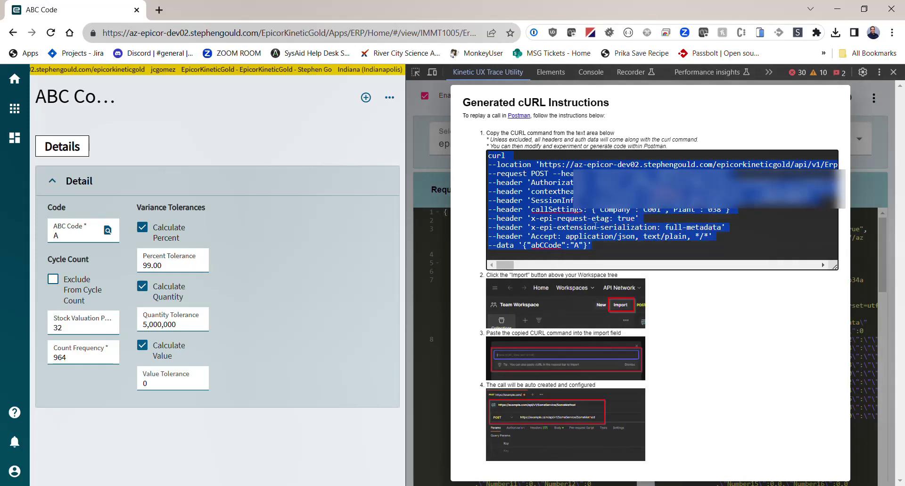
- In Postman, import the pasted cURL as a GetByID POST request and send it
key("alt+Tab")
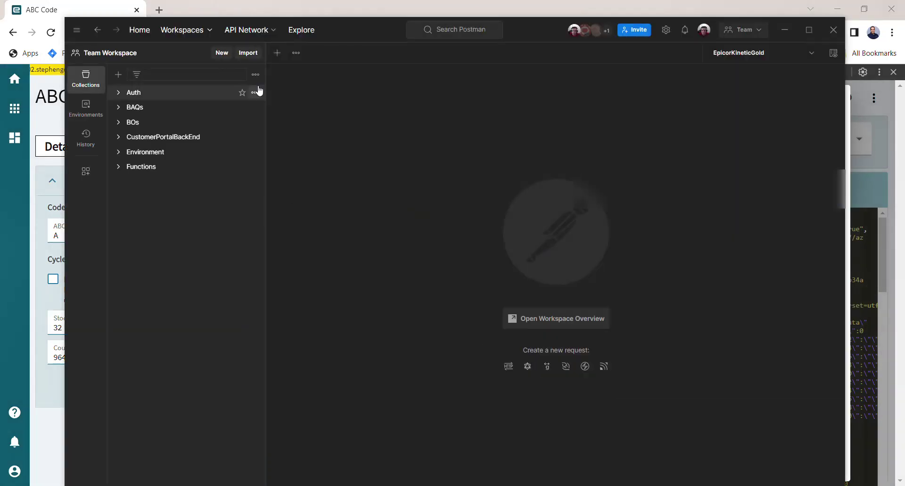
left_click(249, 54)
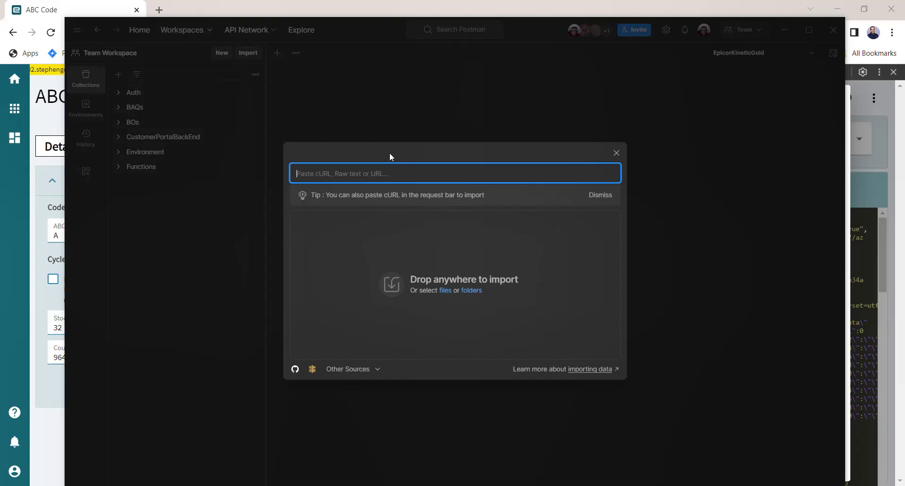
key("ctrl+v")
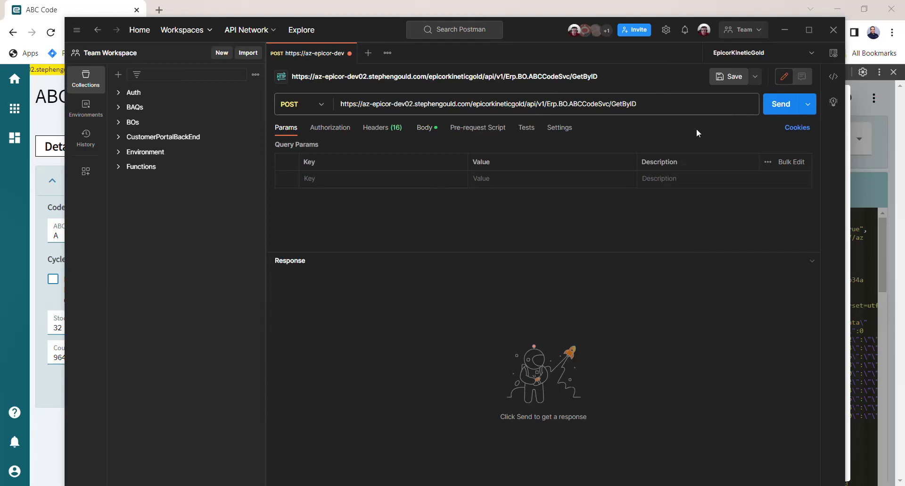
left_click(779, 104)
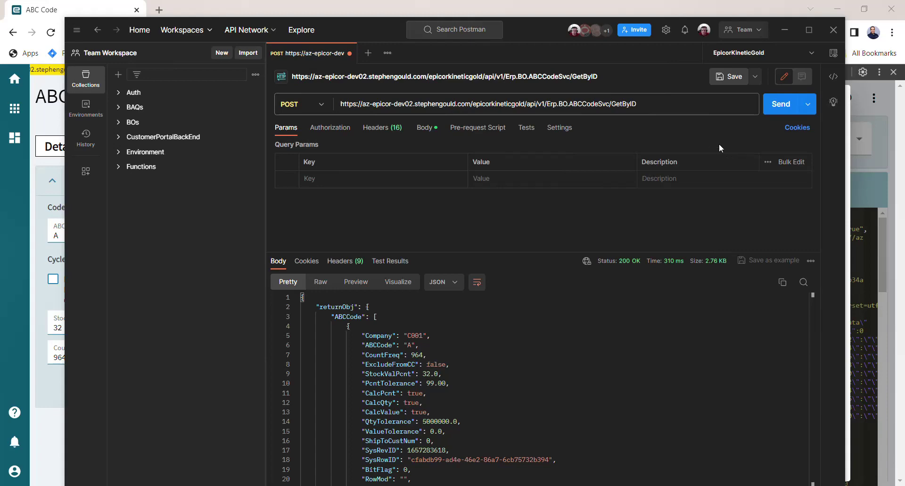
- Close the cURL dialog and stop writing the CallContext dataset and headers into traces
left_click(784, 36)
left_click(864, 177)
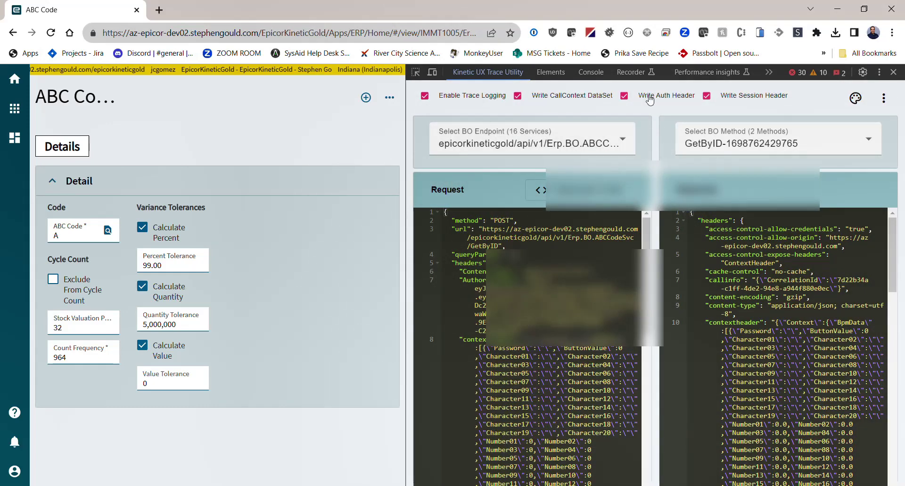
left_click(568, 97)
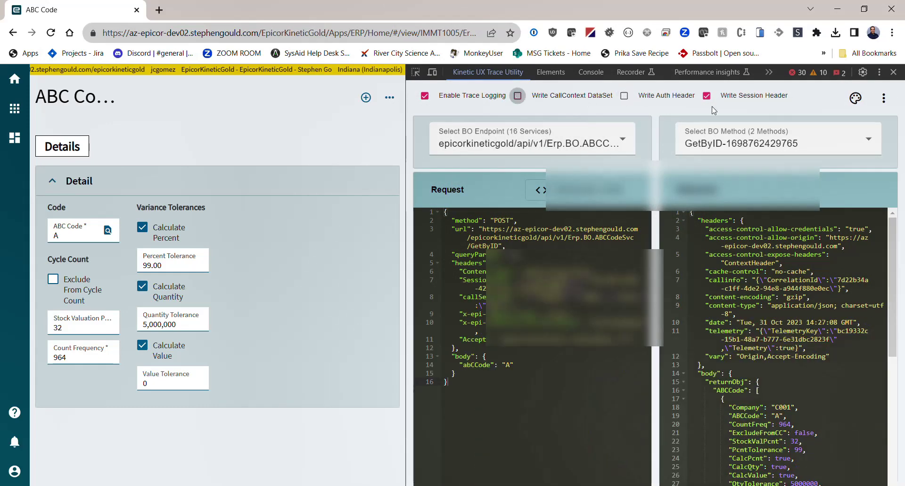
left_click(739, 100)
- Save the session dump to Downloads as dump (2).json
left_click(884, 98)
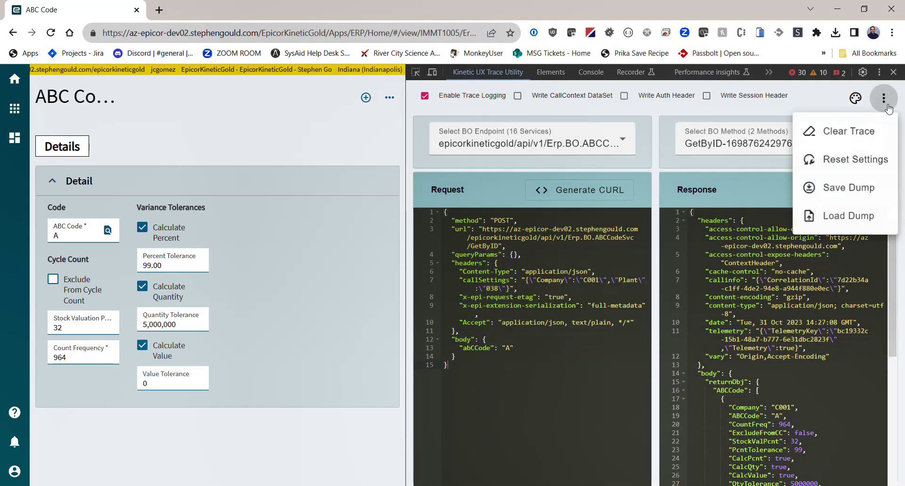
left_click(854, 193)
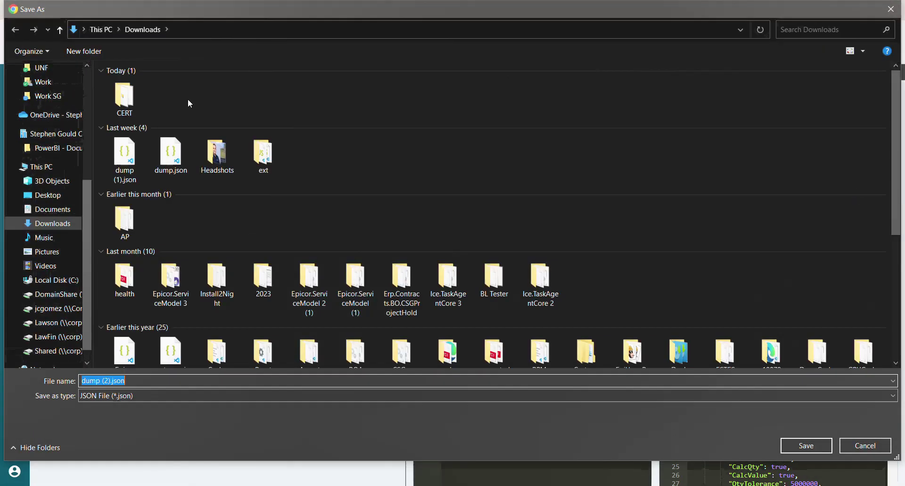
left_click(792, 445)
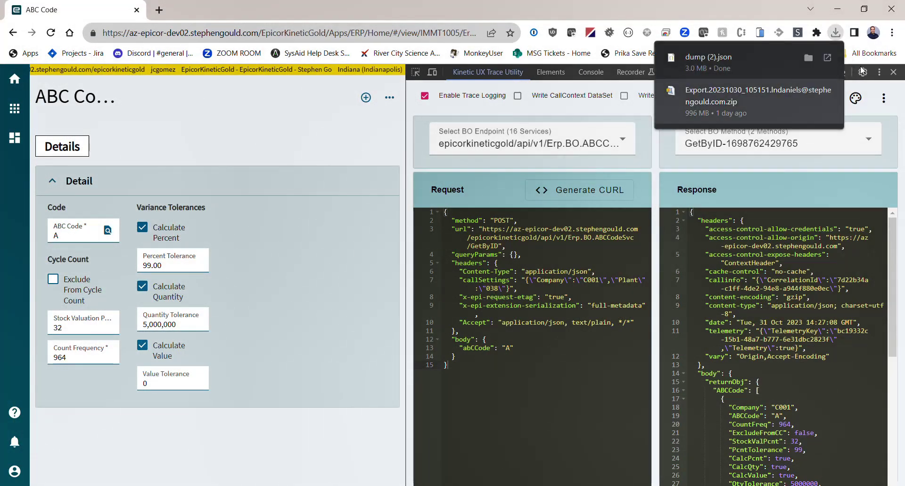
left_click(884, 98)
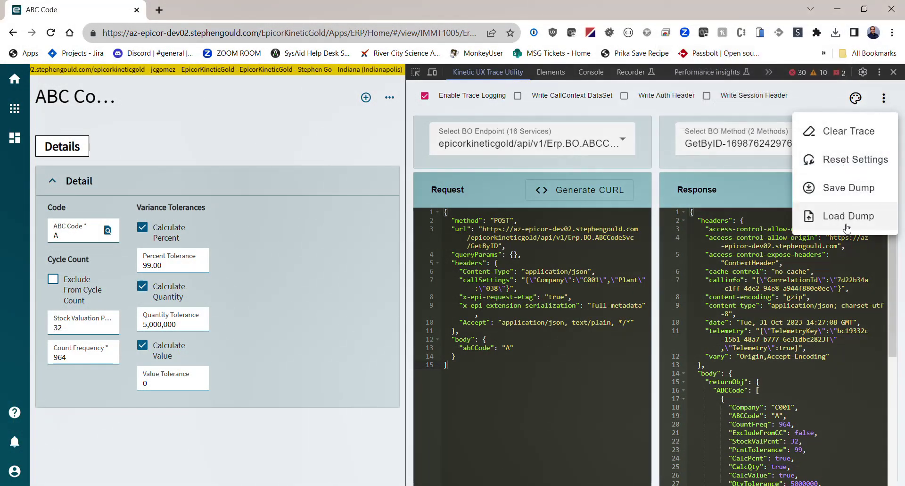
- Load dump (2).json and view the Ice.Lib.AppExtensionRegistrySvc SetEntities request and response
left_click(843, 227)
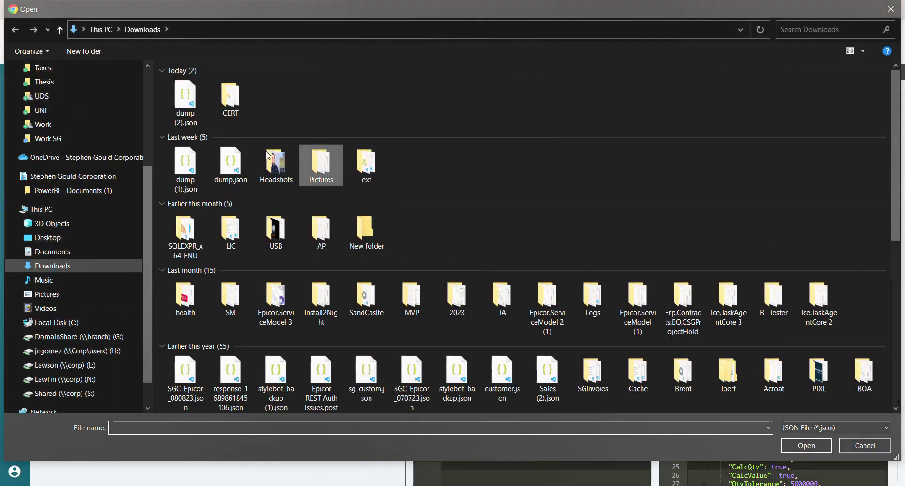
double_click(185, 102)
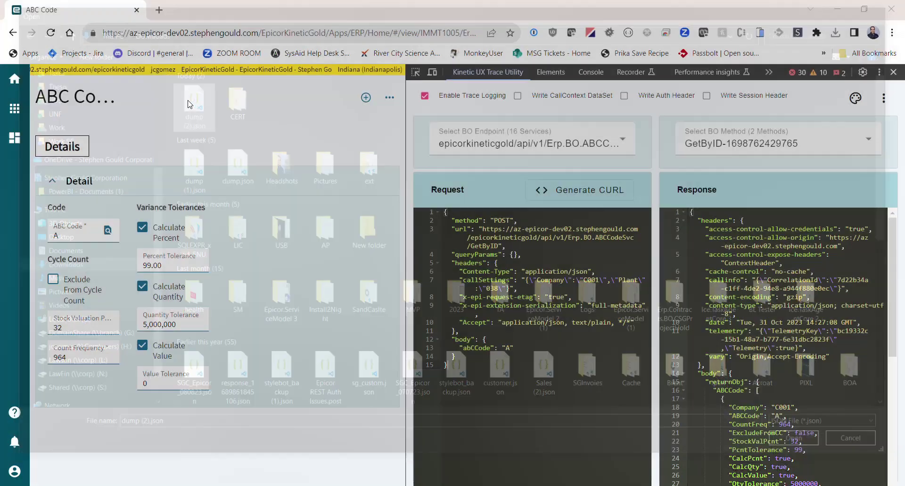
left_click(606, 151)
left_click(523, 259)
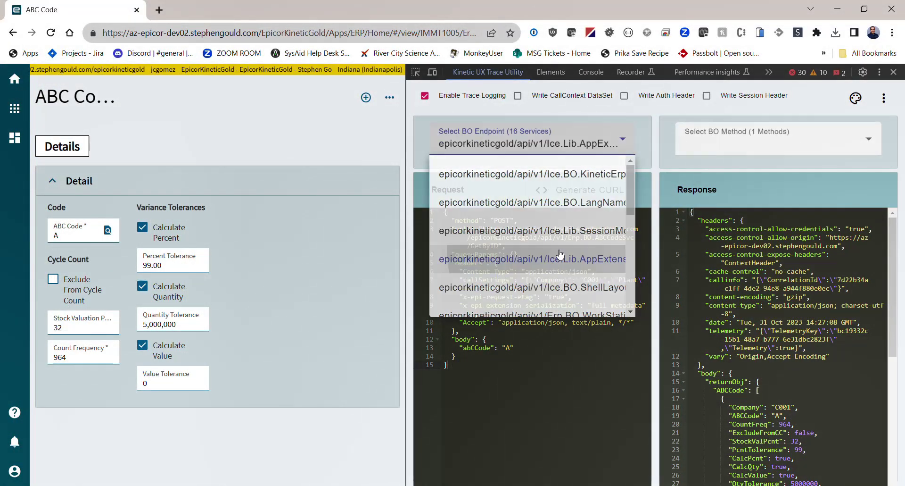
left_click(735, 141)
left_click(729, 170)
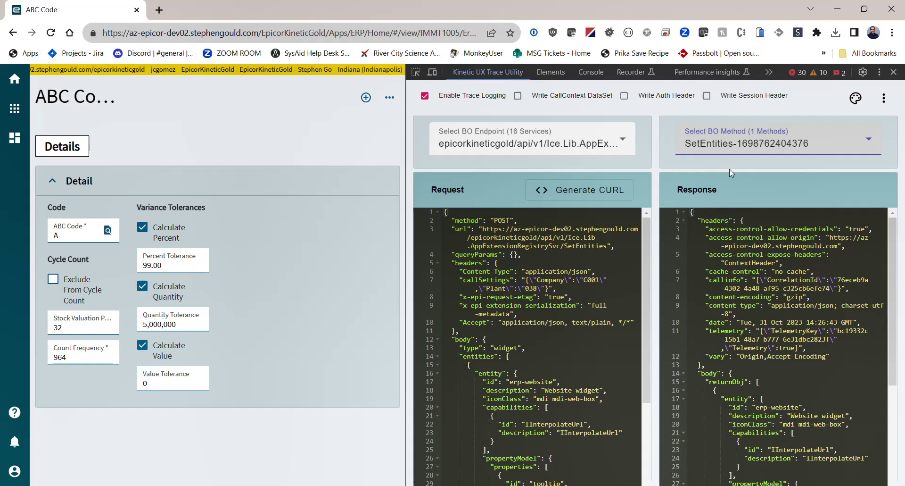
left_click(884, 100)
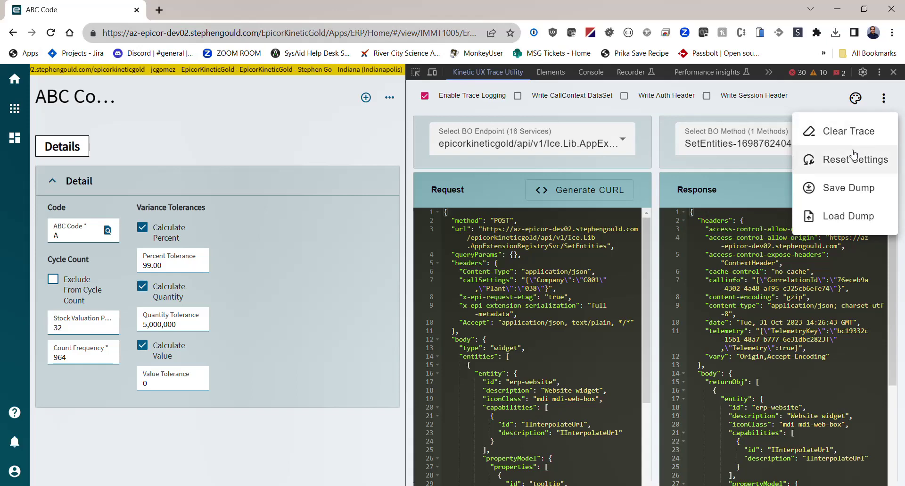
- Pick Dracula from the palette theme list for the request and response editors
left_click(856, 97)
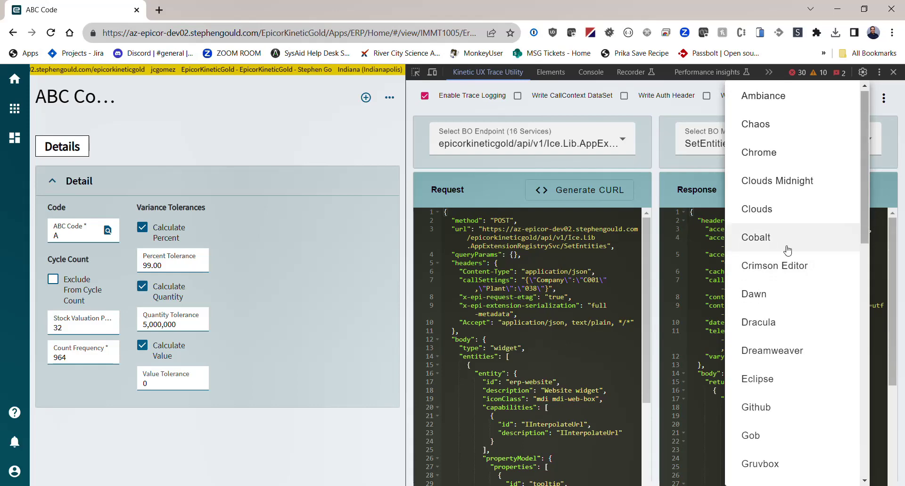
scroll(758, 245, "down", 3)
left_click(775, 189)
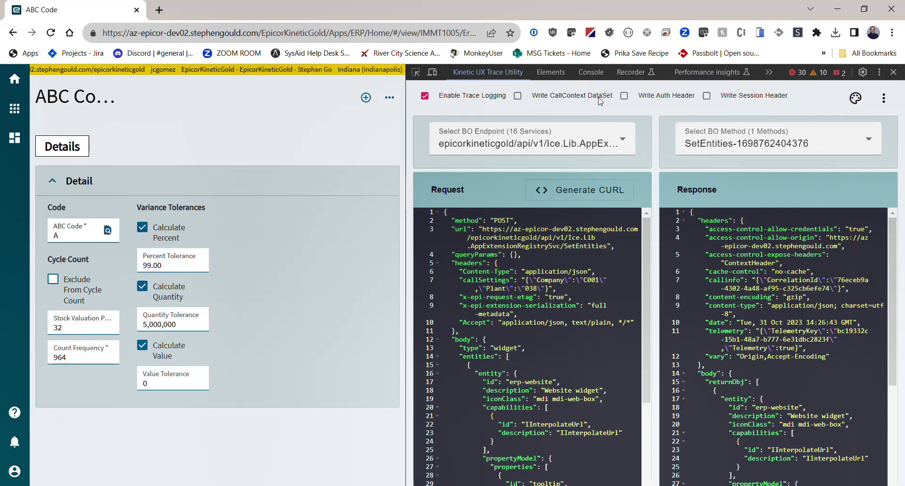
- Disable Enable Trace Logging, accept the page refresh, and Clear Trace so 0 services remain
left_click(458, 100)
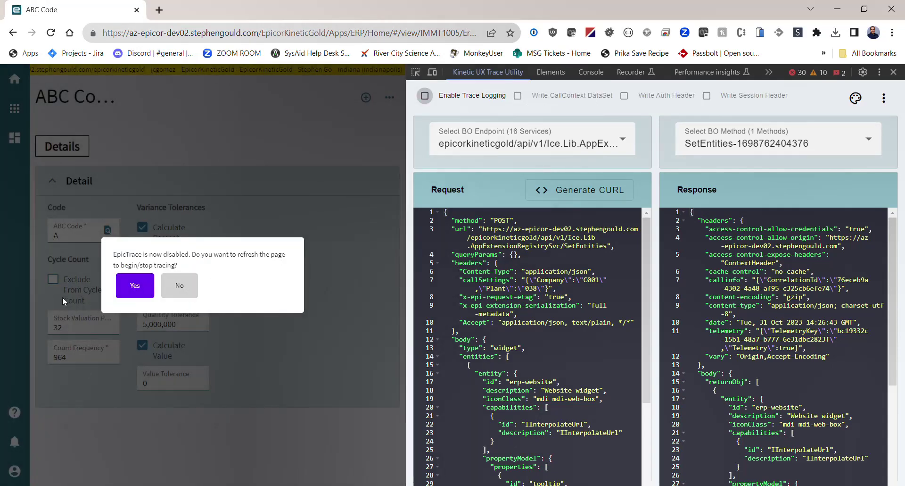
left_click(133, 293)
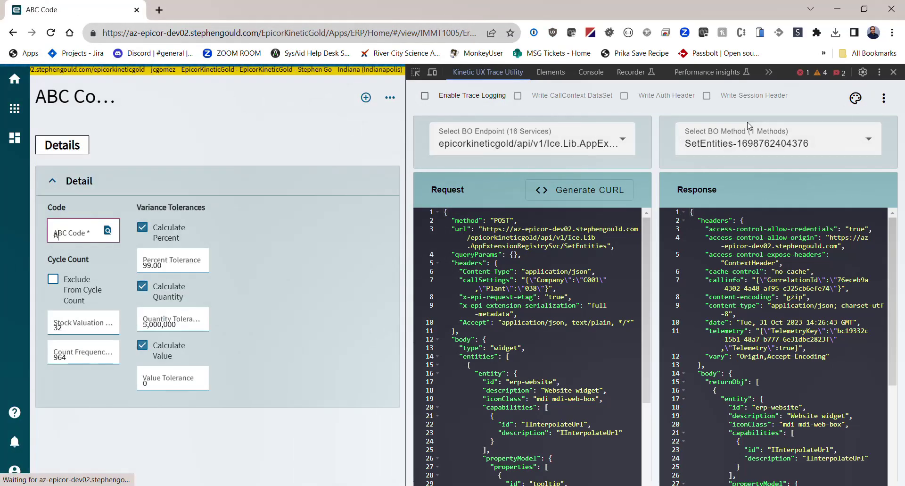
left_click(884, 99)
left_click(843, 135)
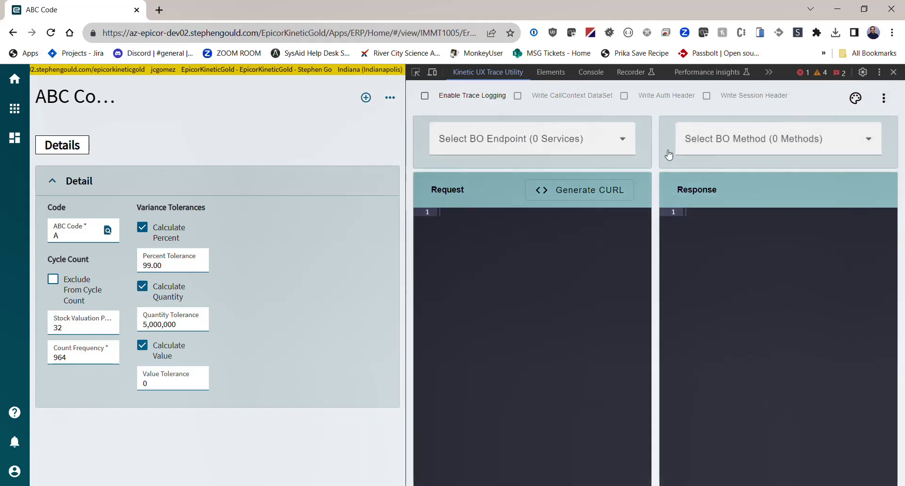
- Open Competitor Maintenance via Sales Management > Customer Relationship Management > Setup > Competitor
left_click(14, 109)
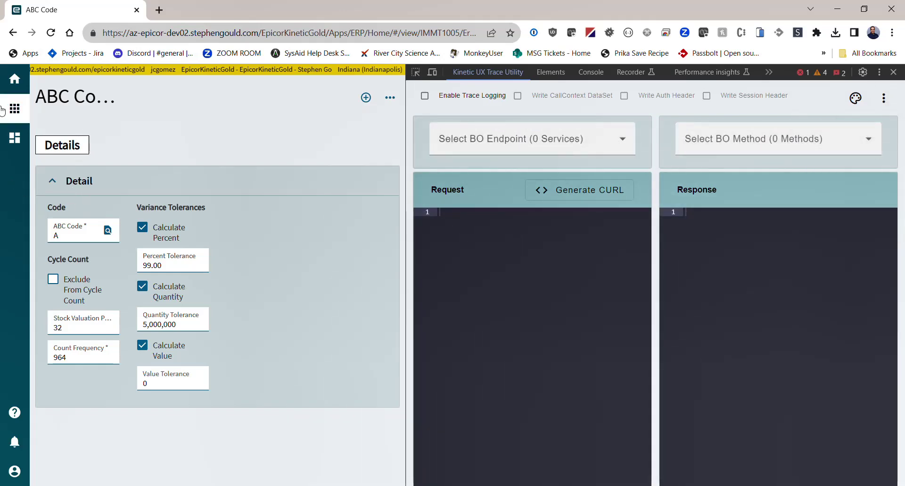
left_click(89, 183)
left_click(95, 204)
left_click(82, 224)
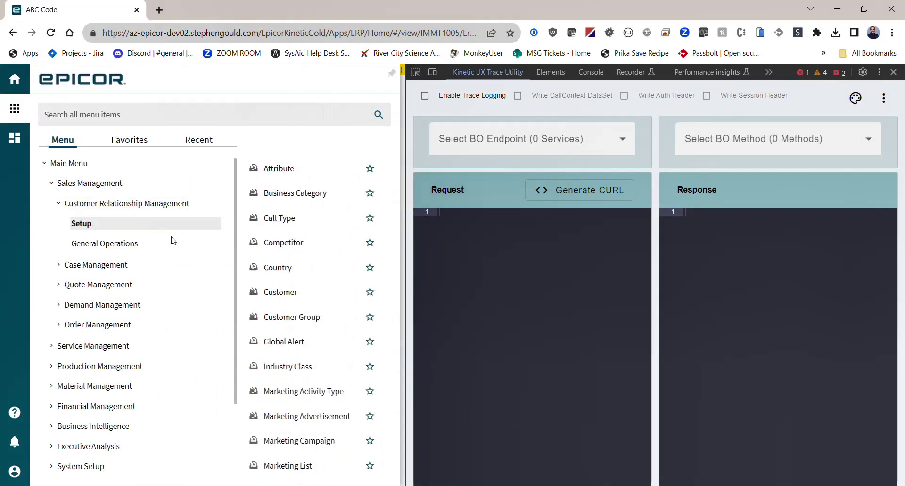
left_click(297, 240)
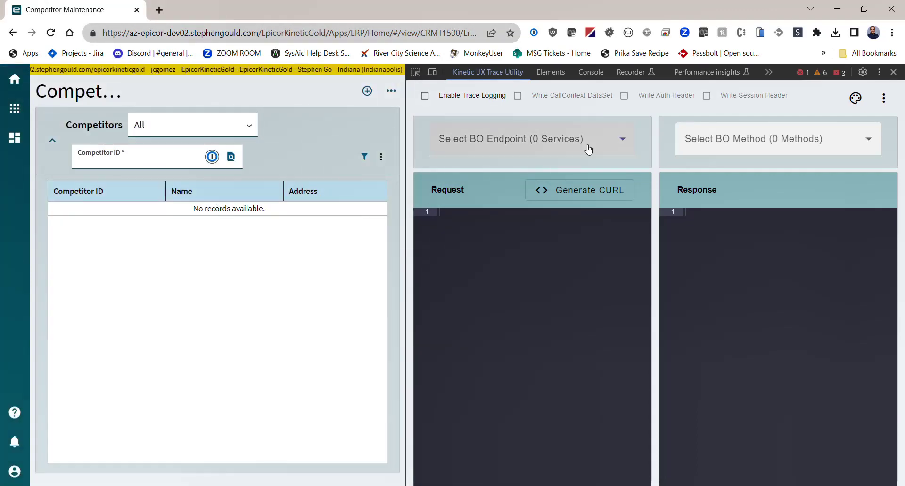